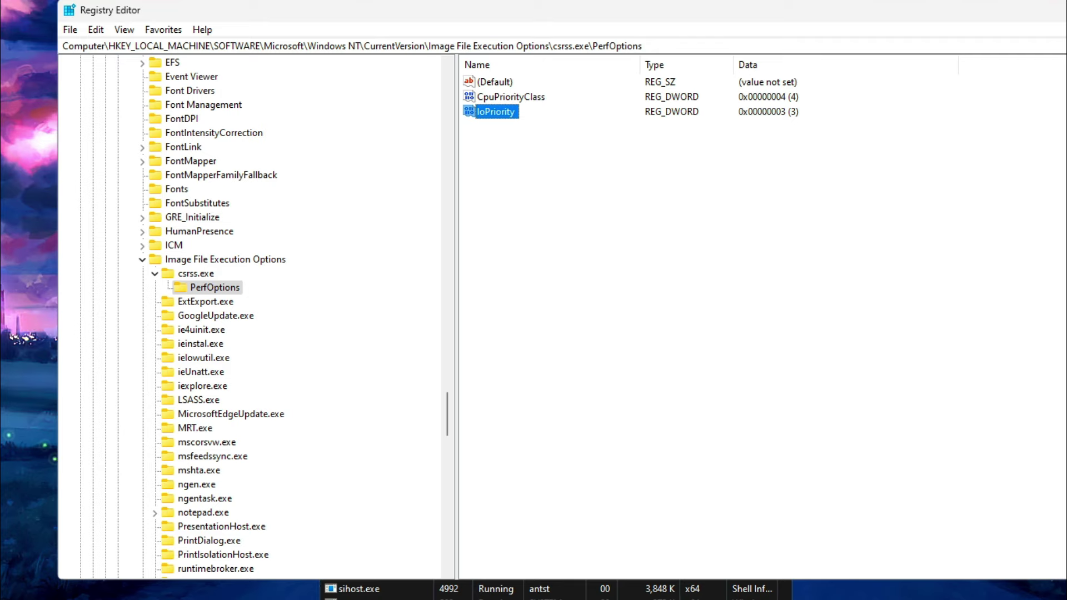
pyautogui.press('super')
pyautogui.click(278, 597)
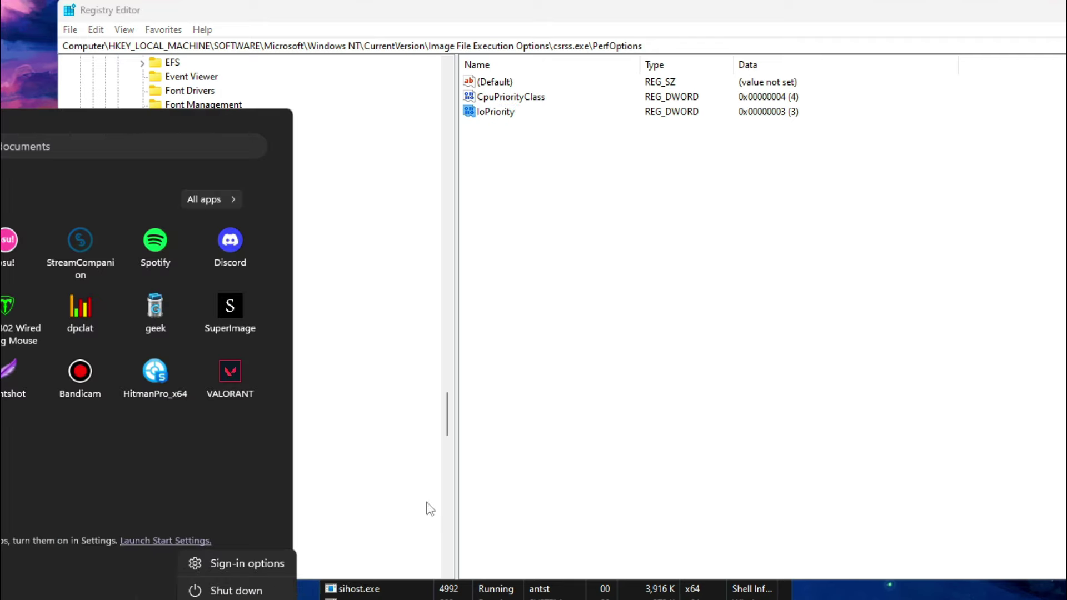
pyautogui.click(603, 373)
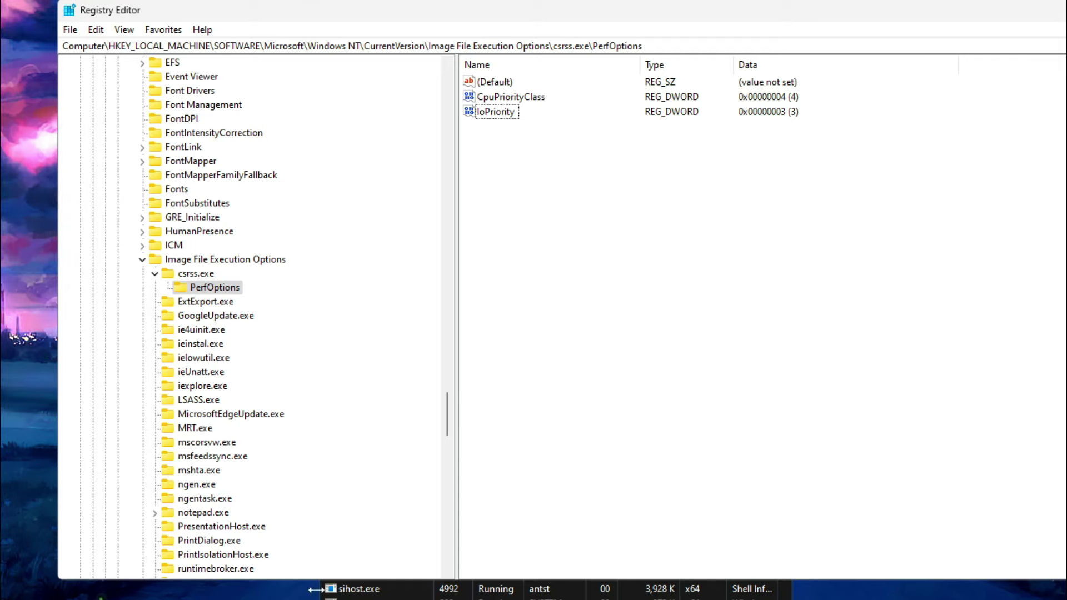
pyautogui.hotkey('alt', 'Tab')
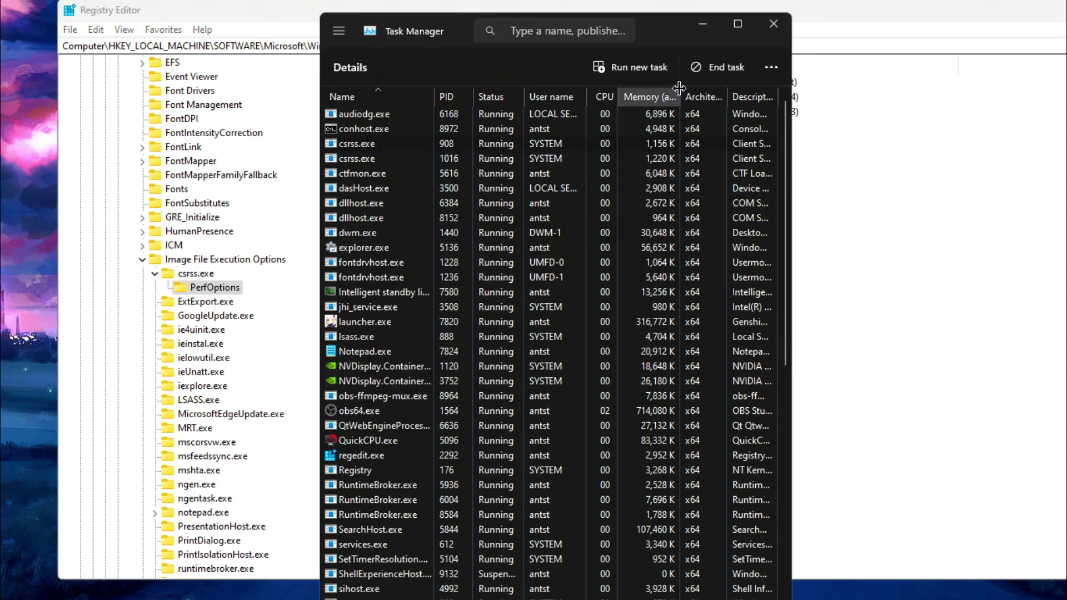
pyautogui.hotkey('alt', 'Tab')
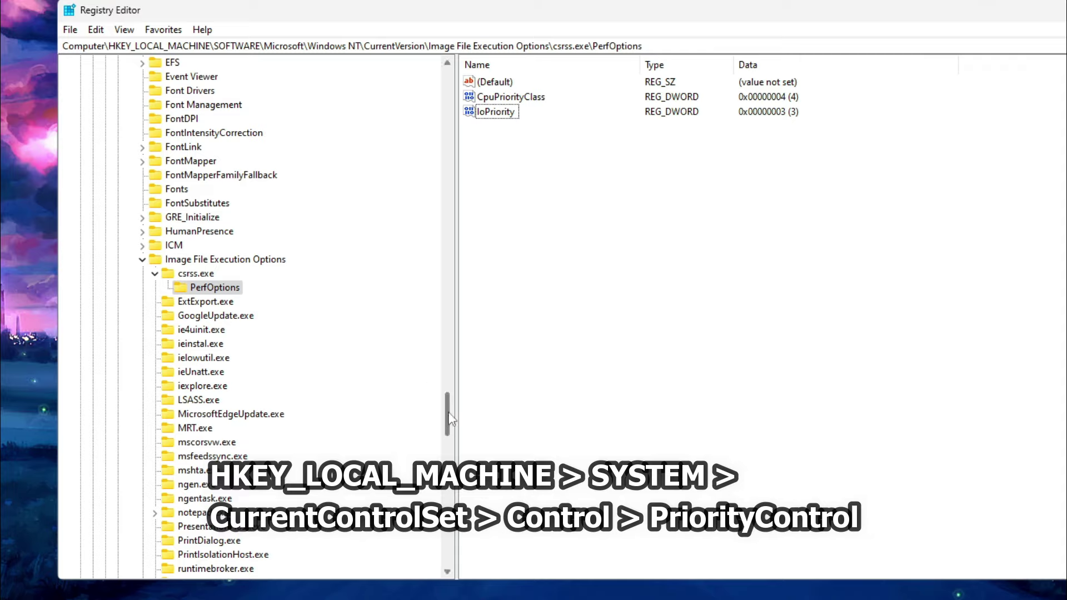
# Collapse the SOFTWARE branch under HKEY_LOCAL_MACHINE and expand the SYSTEM key
pyautogui.moveTo(448, 416); pyautogui.dragTo(491, 104)
pyautogui.scroll(4, 219, 165)
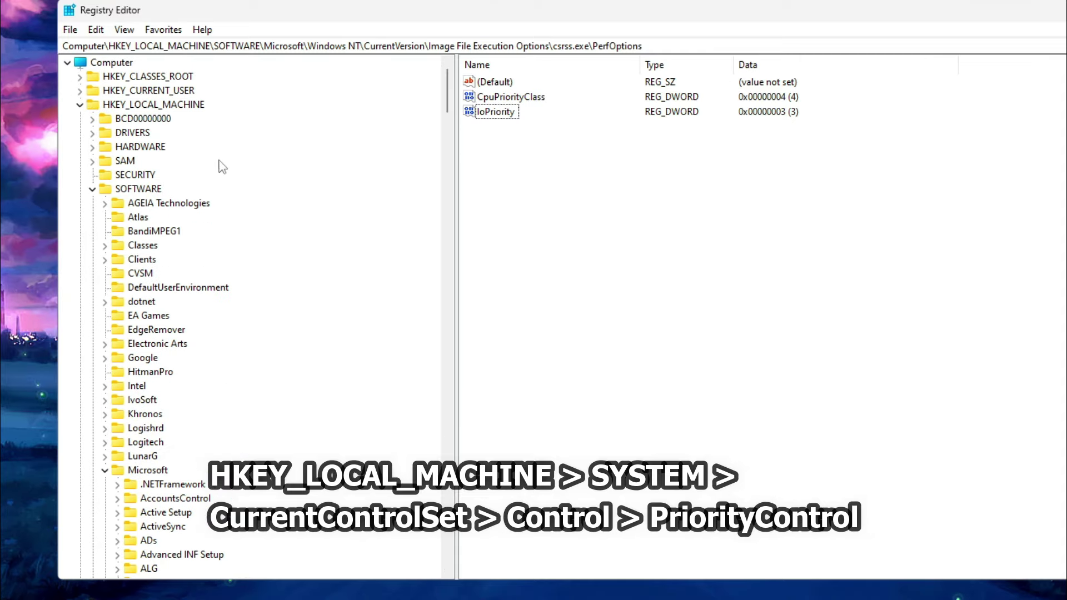
pyautogui.click(154, 106)
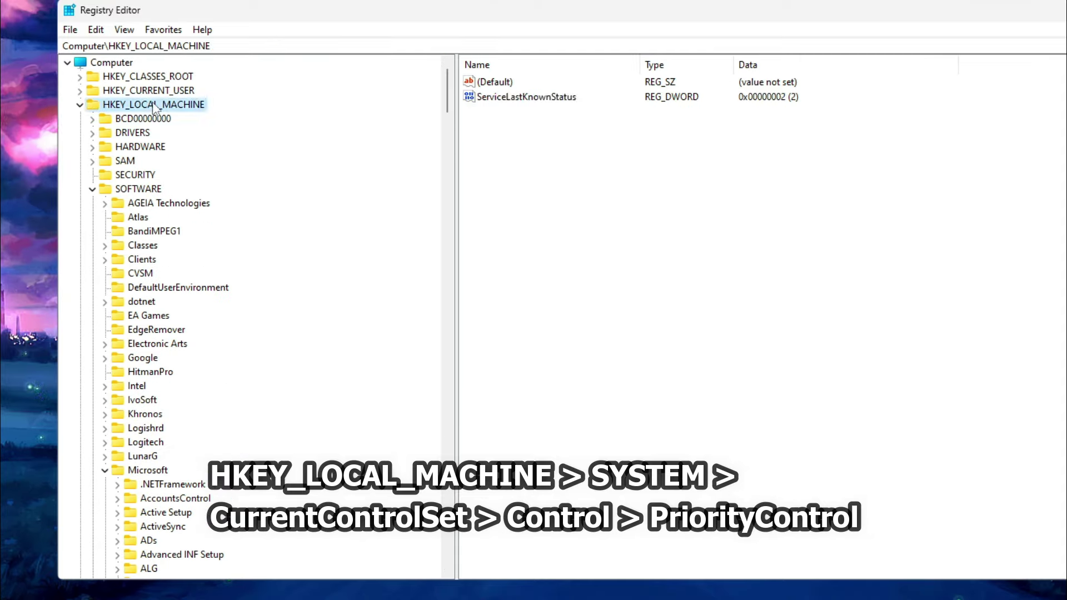
pyautogui.click(93, 190)
pyautogui.click(119, 205)
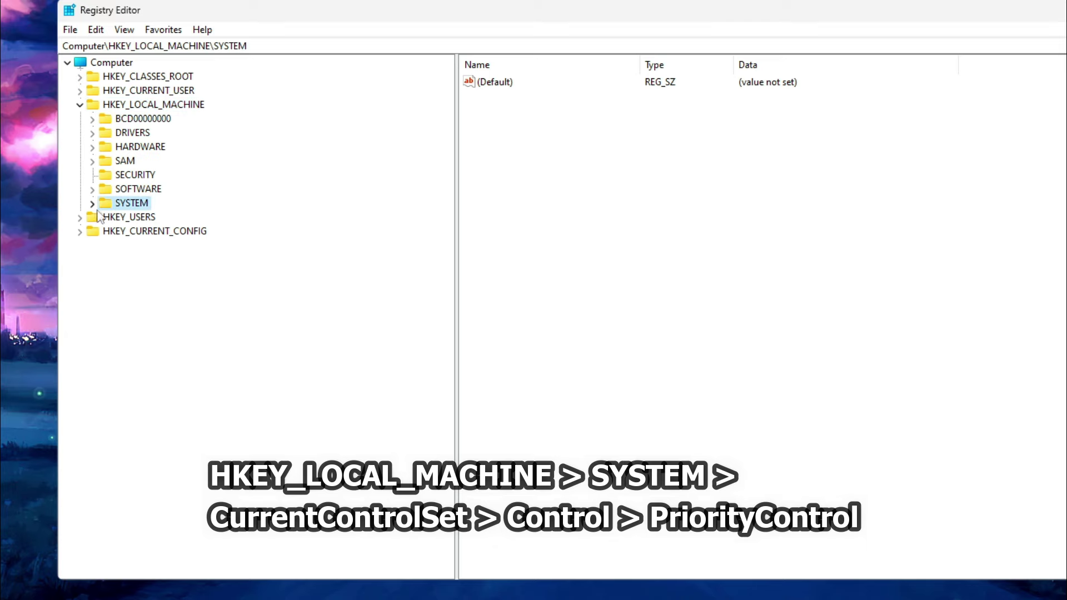
pyautogui.click(92, 203)
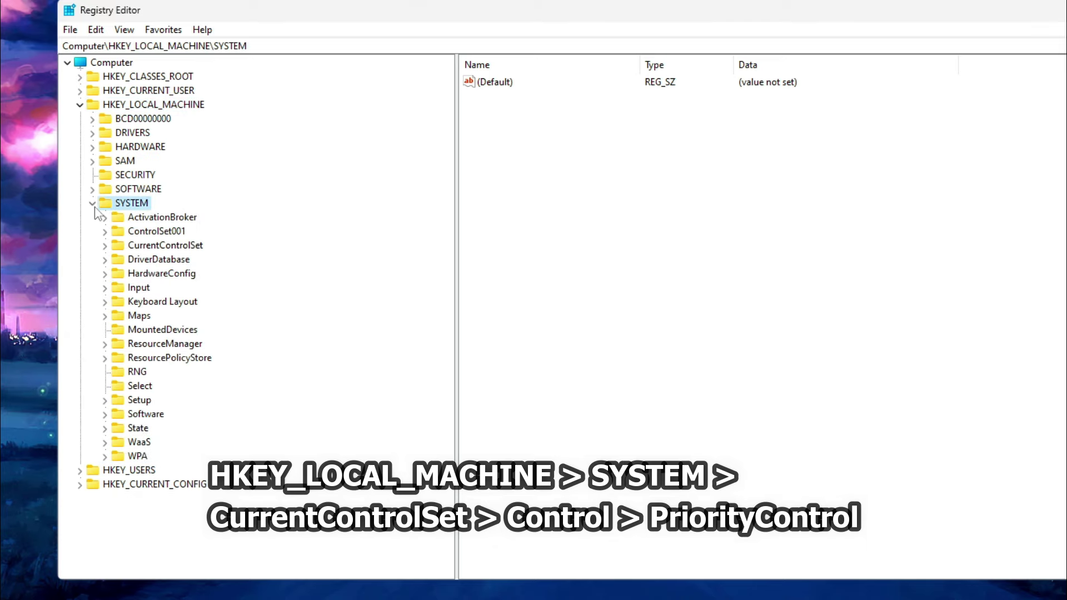
# Open the PriorityControl key under SYSTEM\CurrentControlSet\Control
pyautogui.click(151, 247)
pyautogui.click(105, 246)
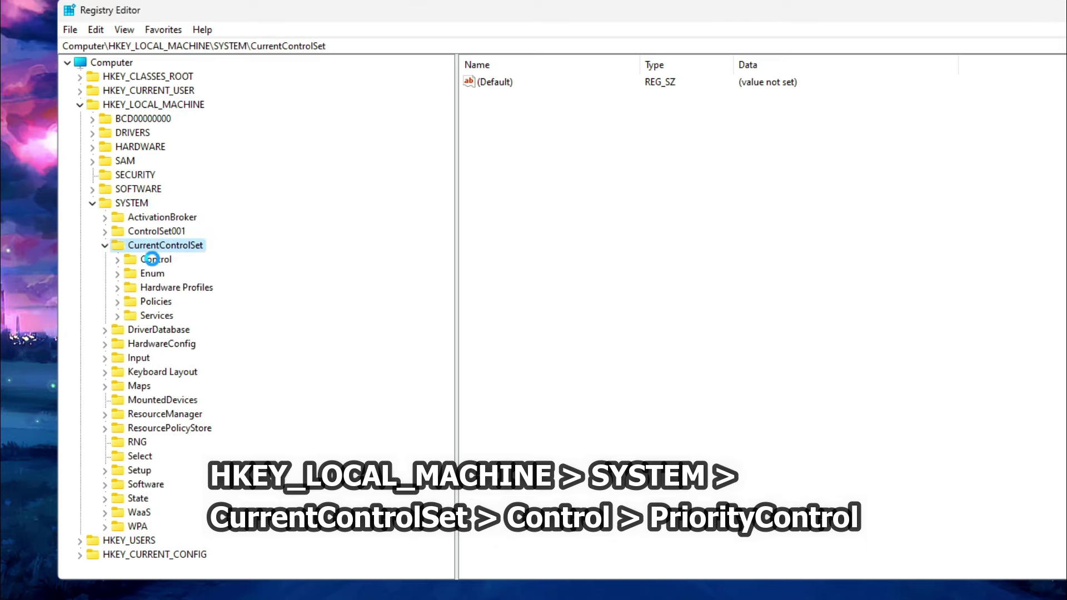
pyautogui.click(148, 260)
pyautogui.click(117, 260)
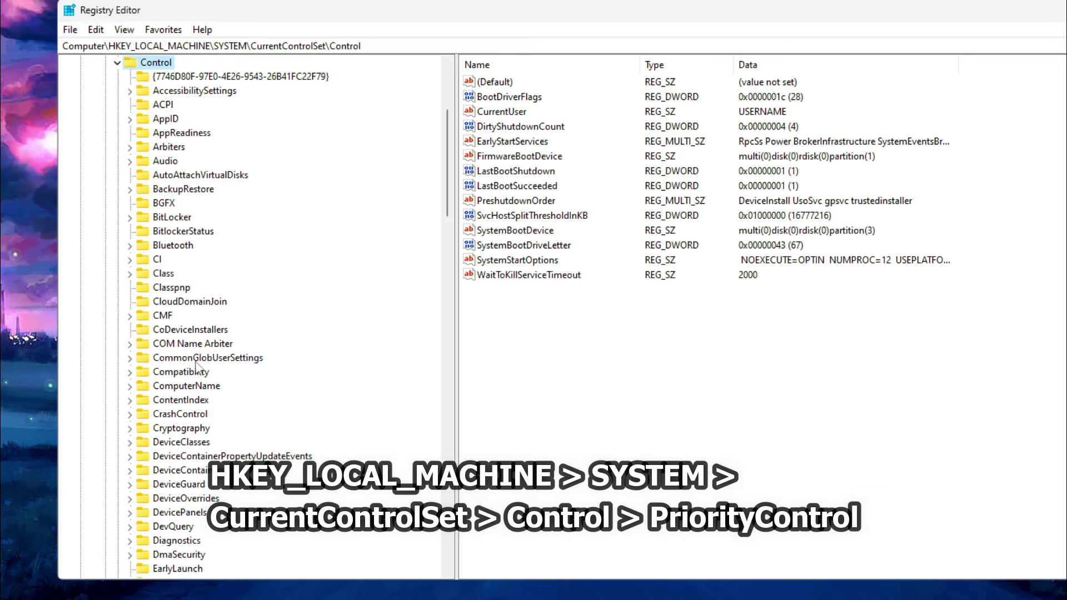
pyautogui.click(185, 385)
pyautogui.press('p')
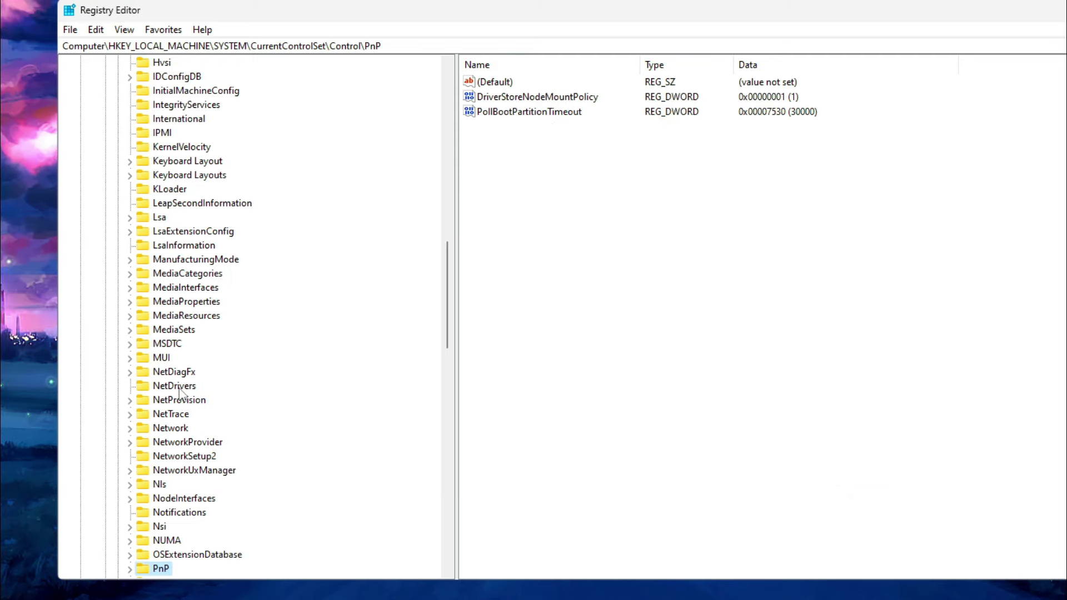
pyautogui.scroll(-4, 181, 394)
pyautogui.click(205, 444)
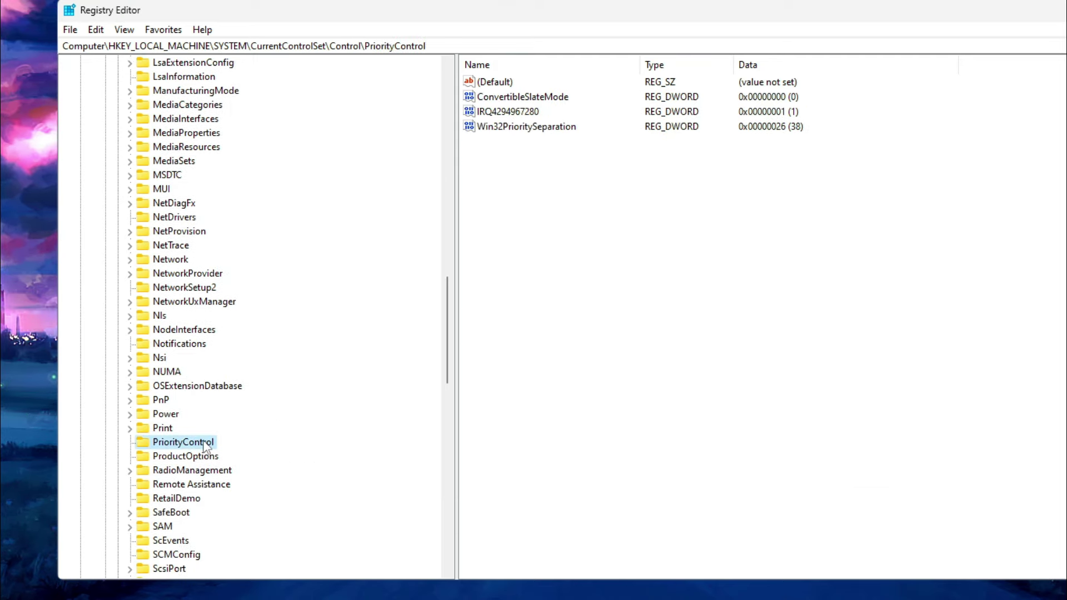
pyautogui.scroll(-3, 206, 446)
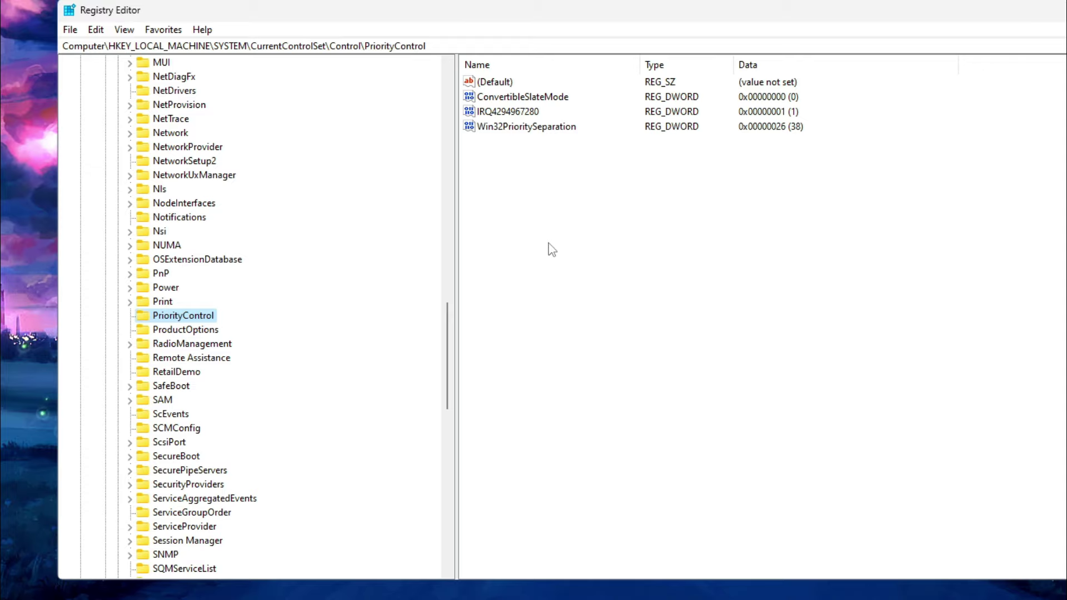
# Find msinfo32, open System Information and place it as a smaller window over the Registry Editor
pyautogui.press('super')
pyautogui.write('msinfo32')
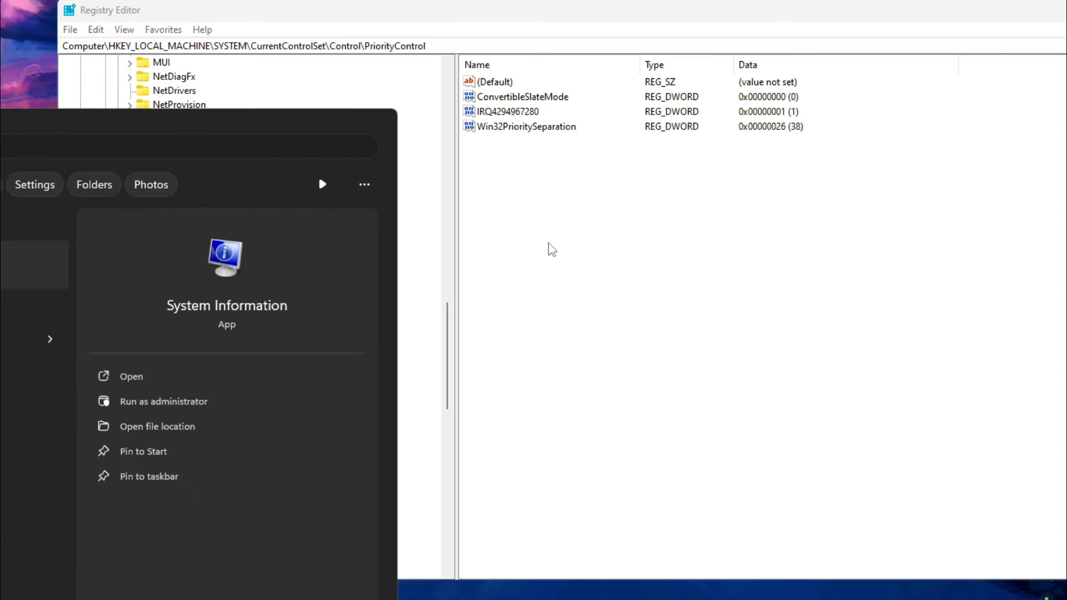
pyautogui.click(235, 304)
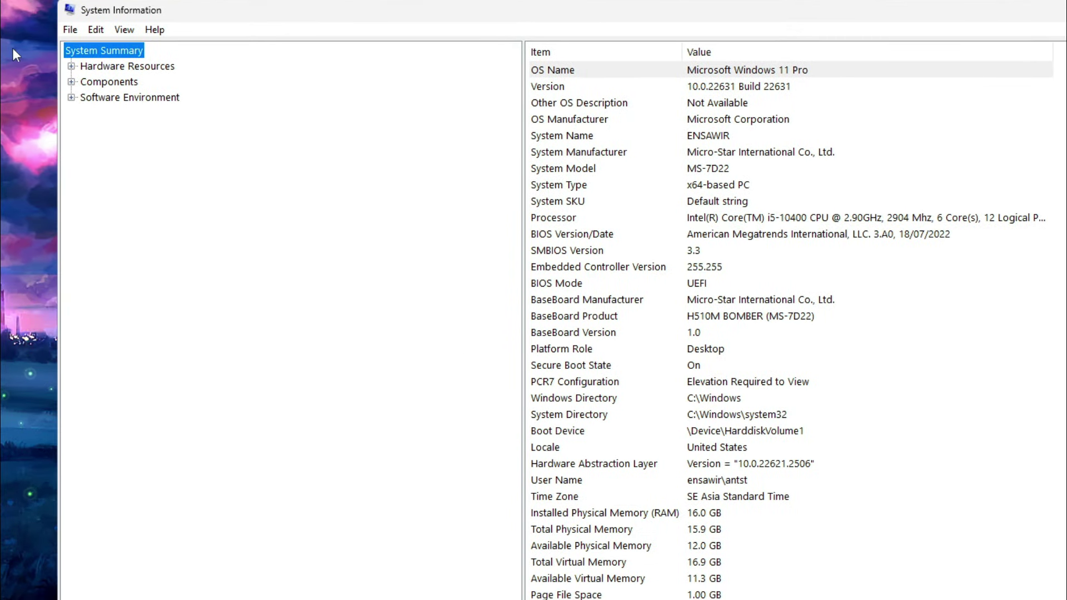
pyautogui.hotkey('alt', 'Tab')
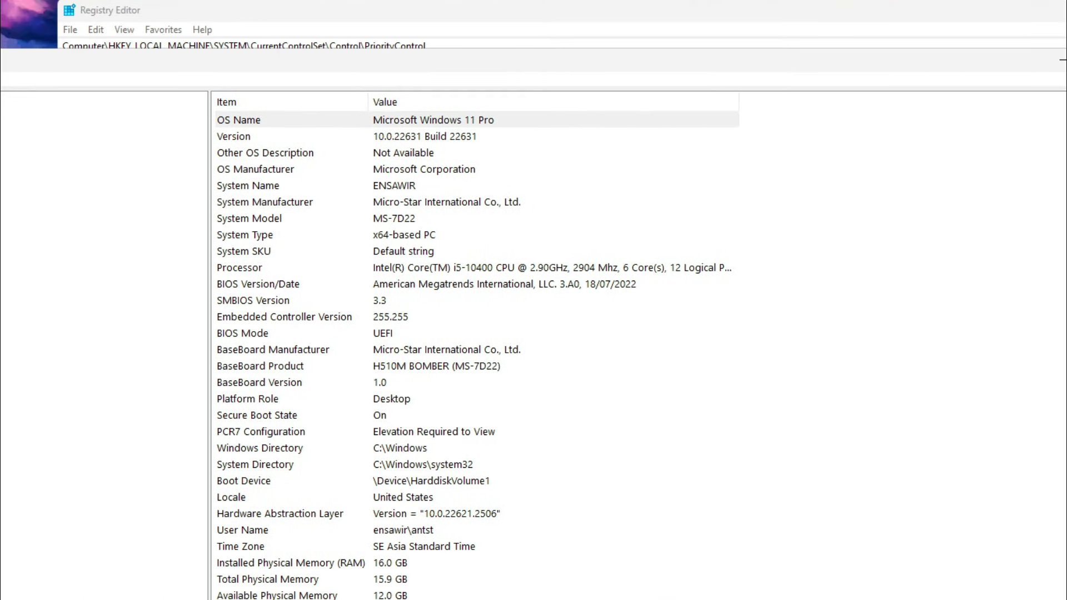
pyautogui.moveTo(878, 59); pyautogui.dragTo(785, 52)
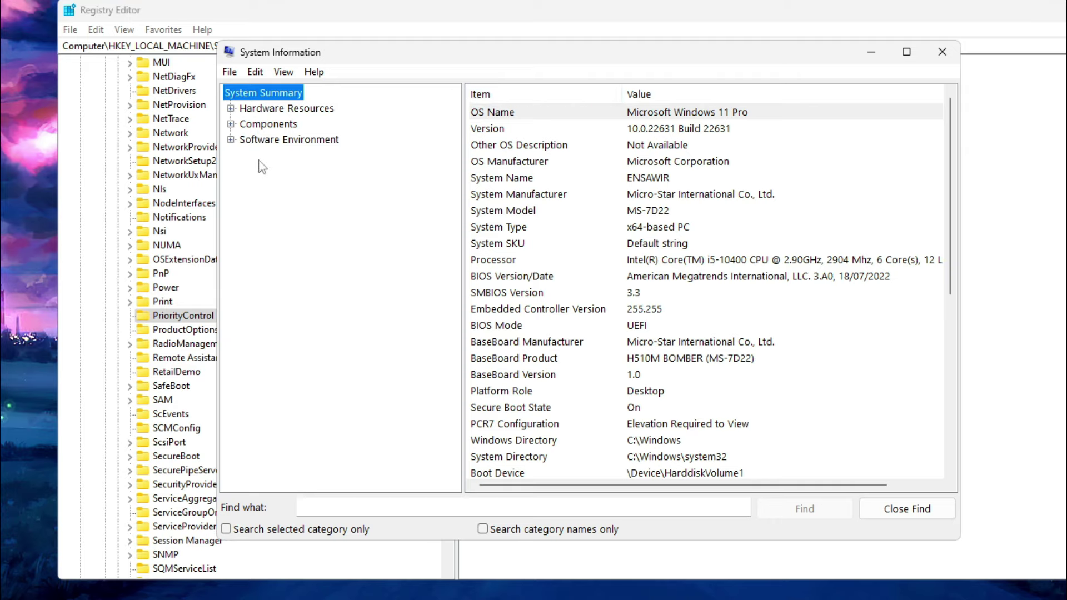
# Look up the IRQ assigned to the NVIDIA GeForce GT 1030 in the IRQs list under Hardware Resources
pyautogui.click(261, 109)
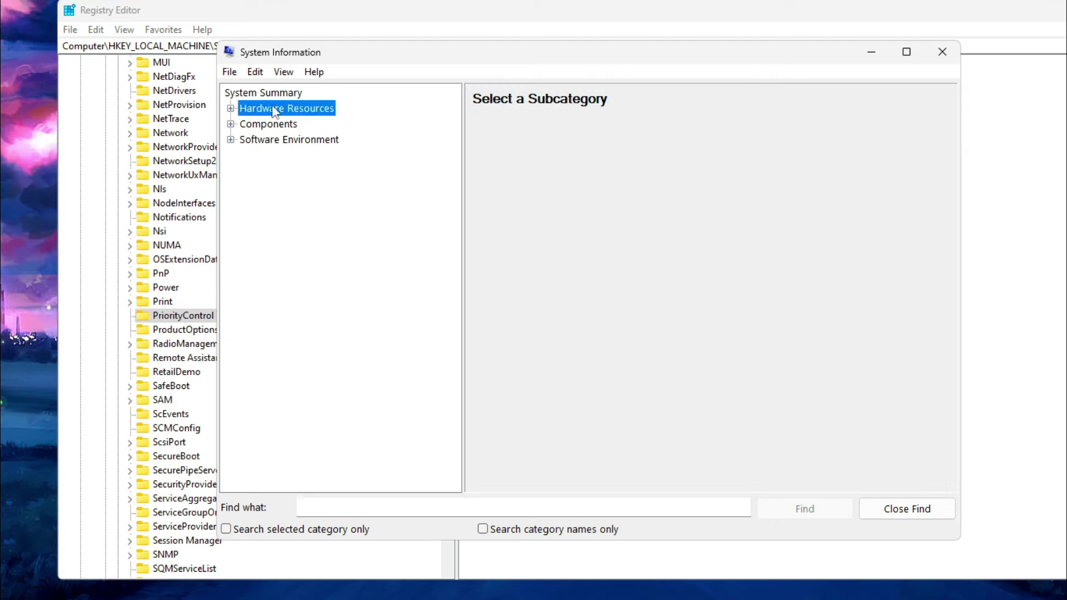
pyautogui.click(231, 108)
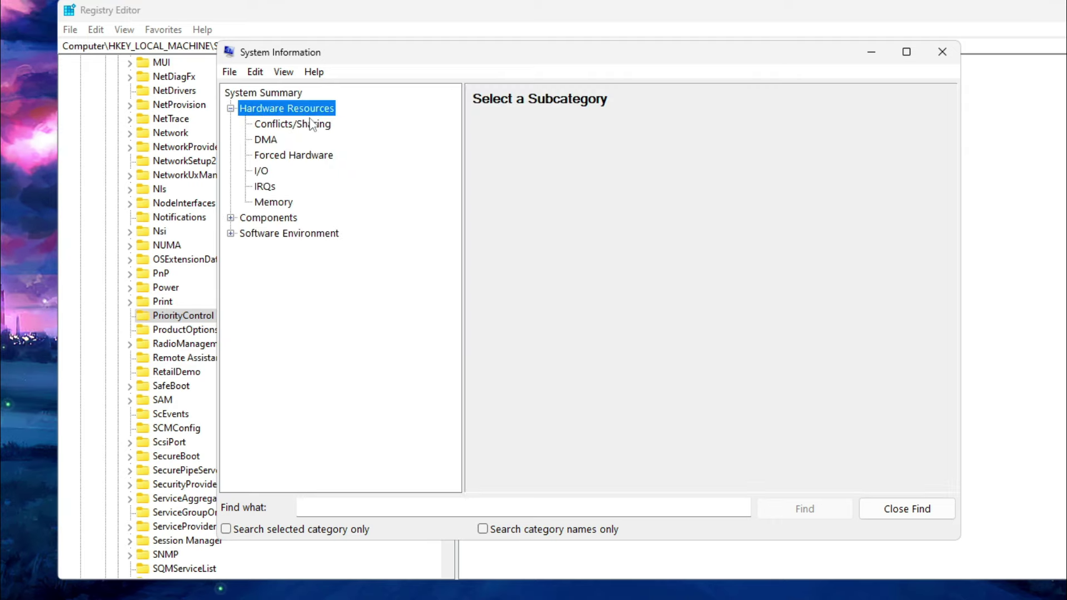
pyautogui.click(263, 189)
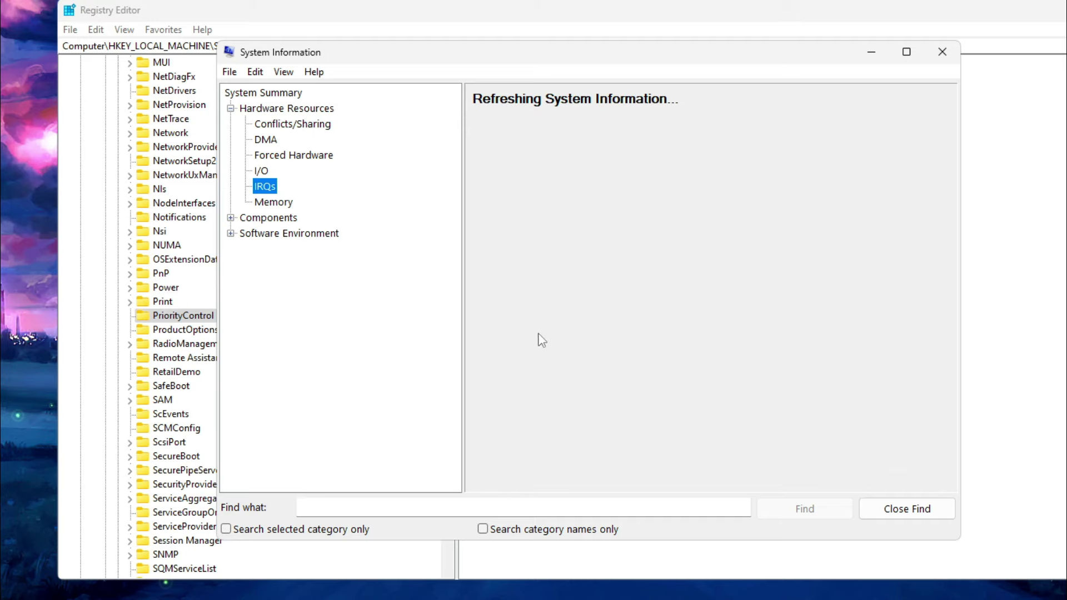
pyautogui.moveTo(955, 111); pyautogui.dragTo(987, 478)
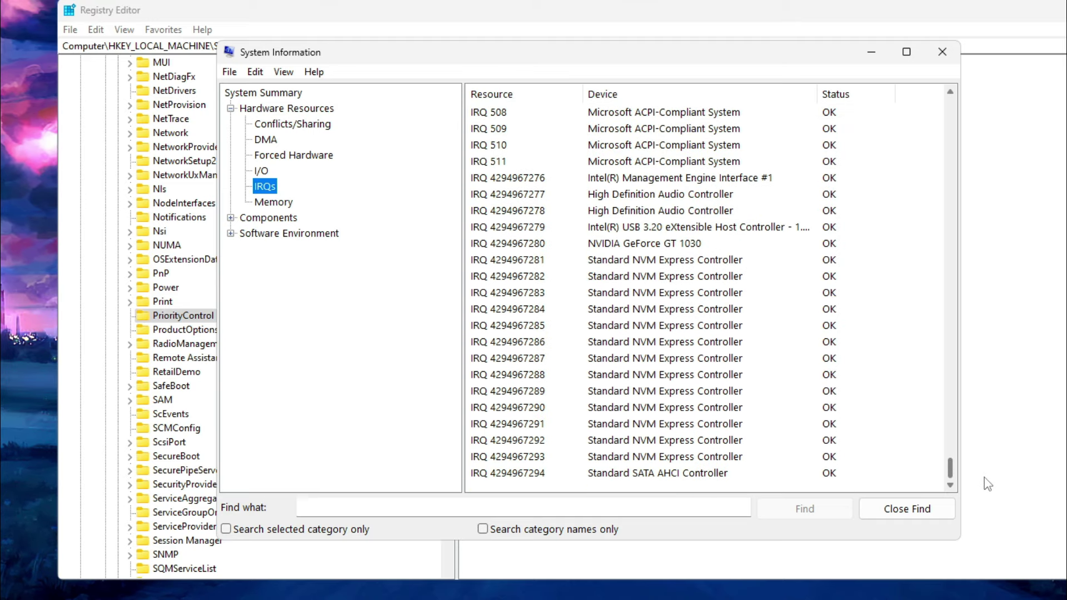
pyautogui.click(689, 245)
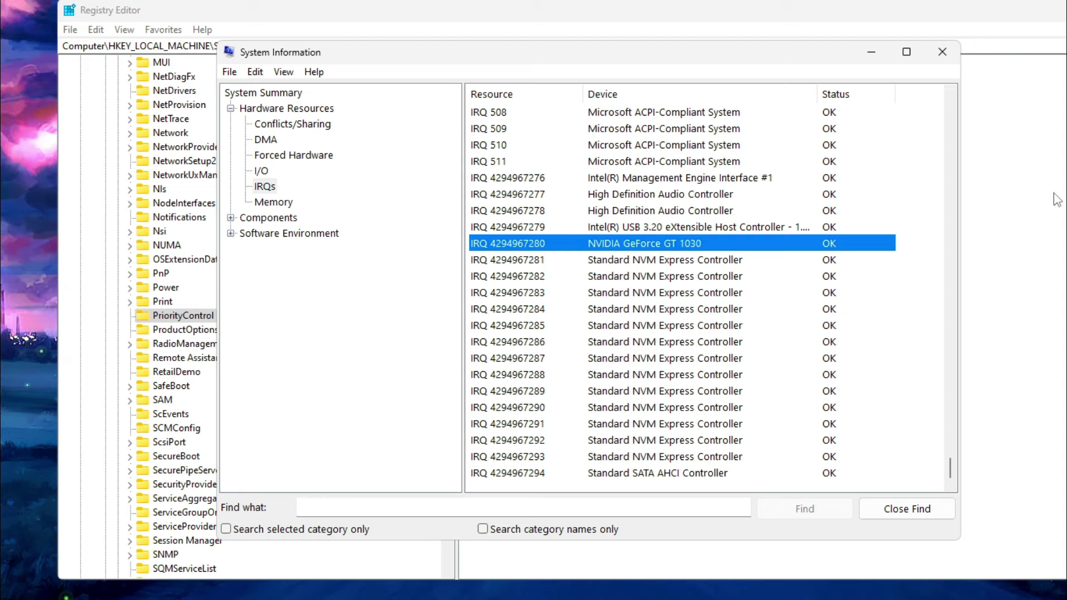
# Return to the Registry Editor, create a new DWORD (32-bit) value in PriorityControl and delete it again
pyautogui.click(1063, 251)
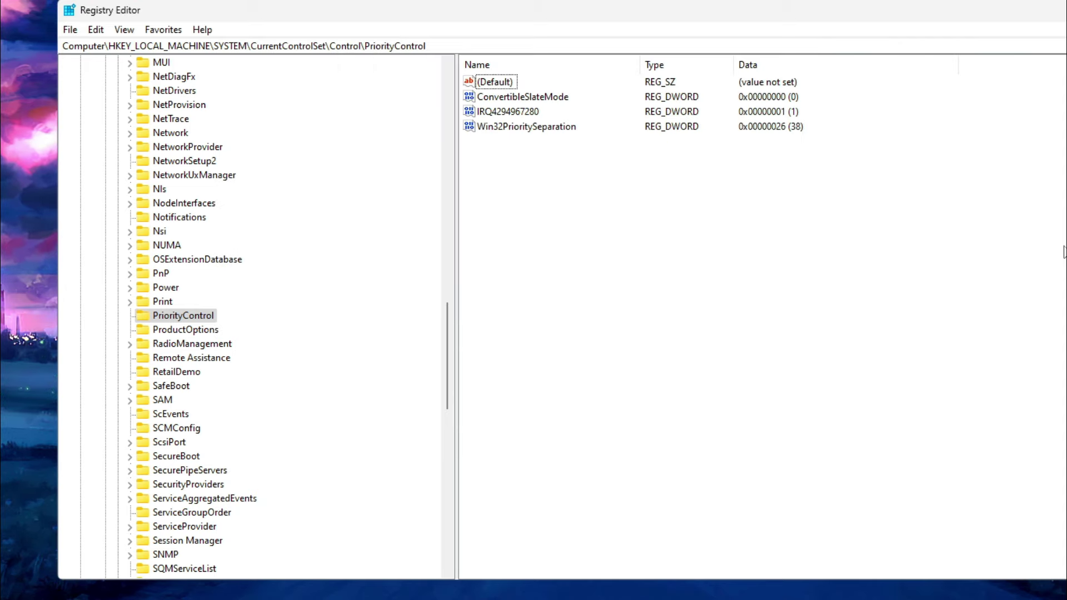
pyautogui.rightClick(494, 180)
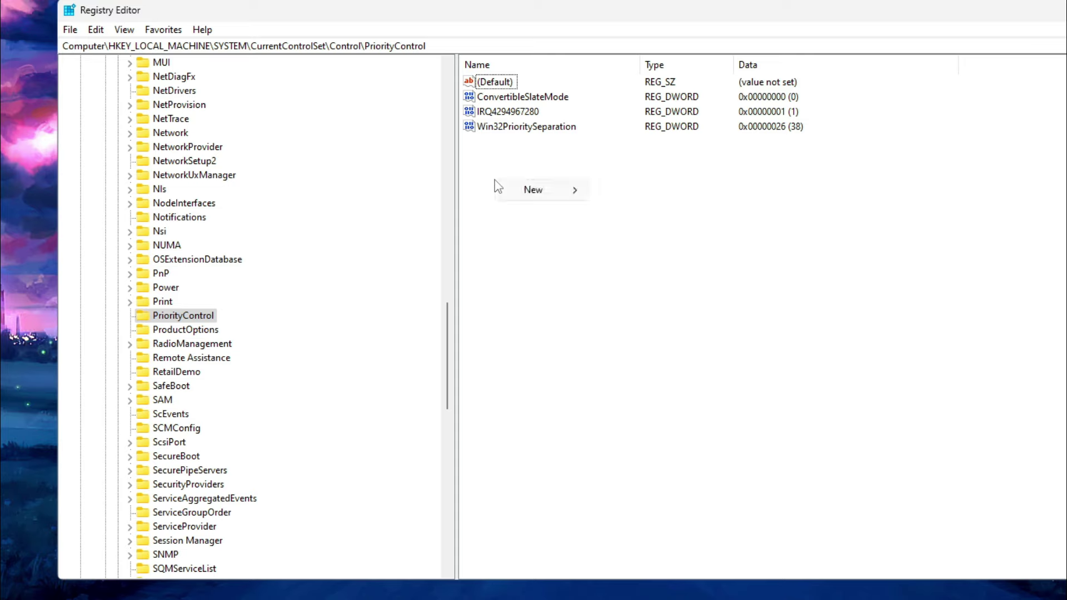
pyautogui.moveTo(542, 192)
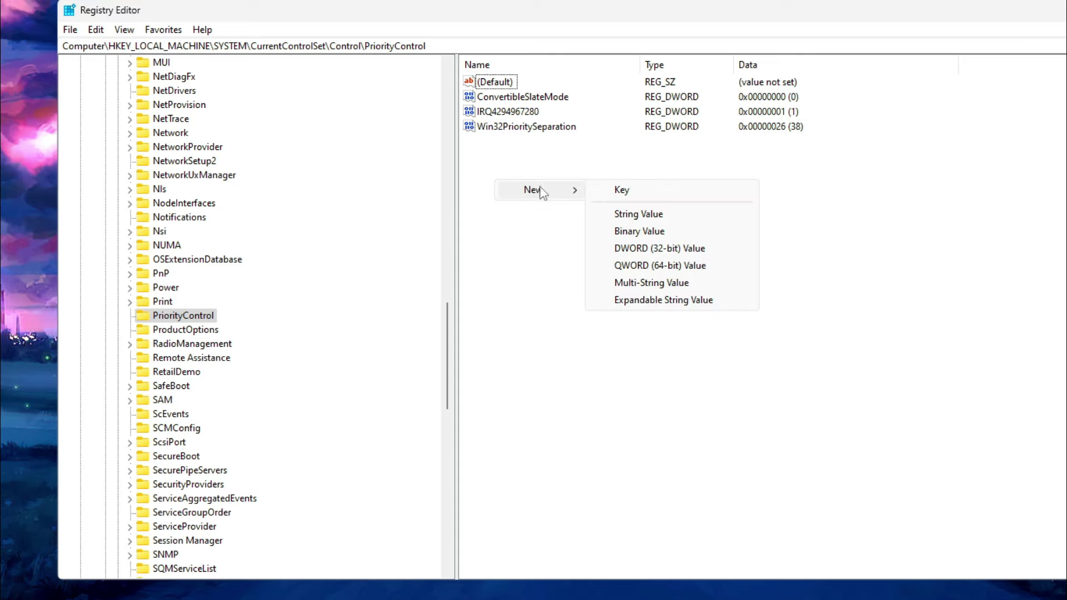
pyautogui.click(665, 249)
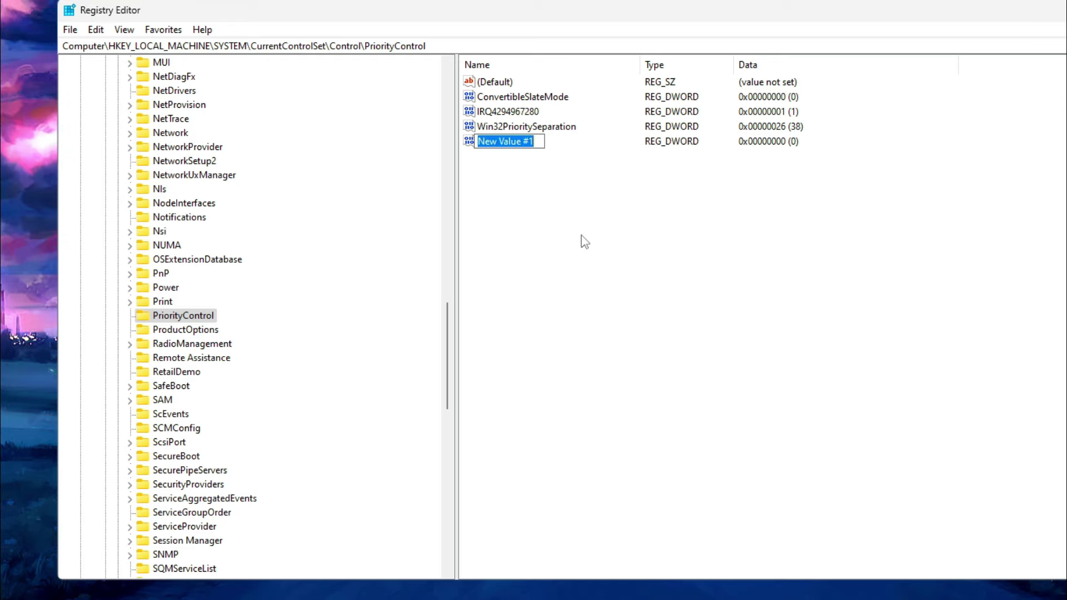
pyautogui.press('Return')
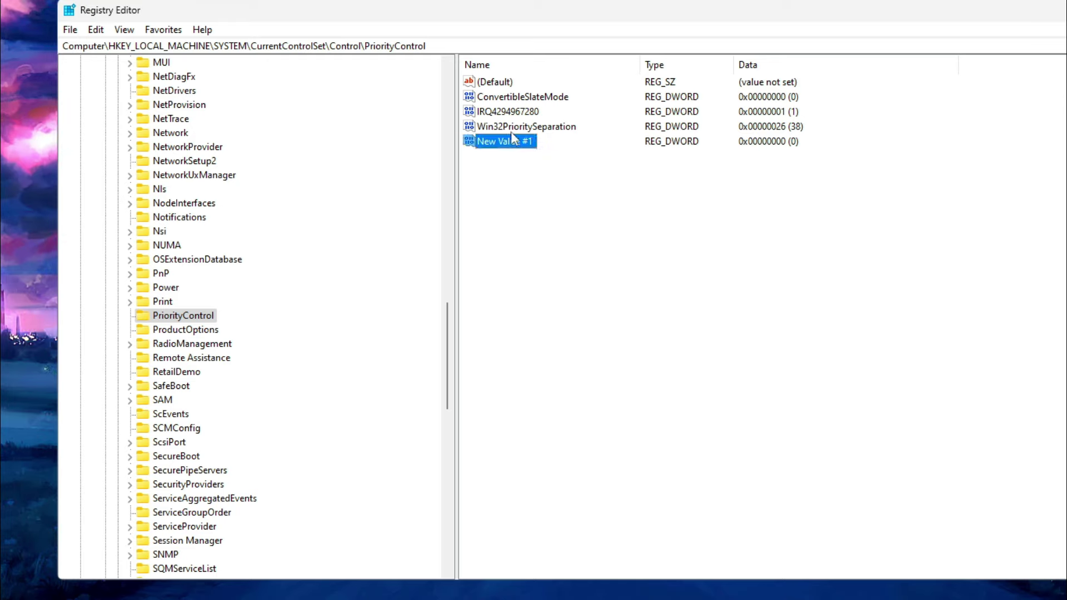
pyautogui.press('Delete')
pyautogui.press('Return')
pyautogui.click(510, 111)
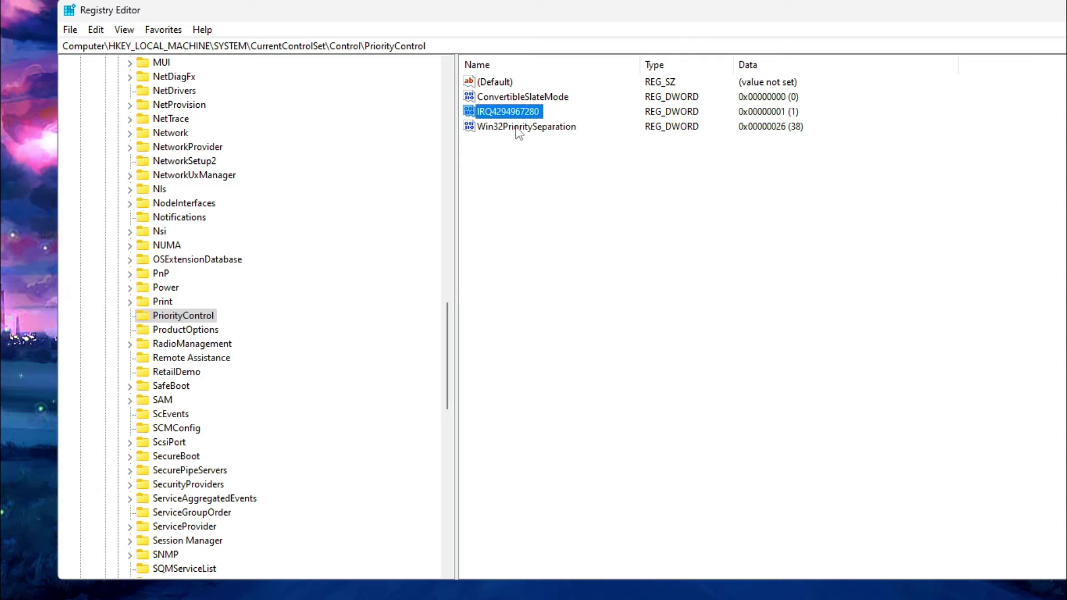
pyautogui.rightClick(517, 111)
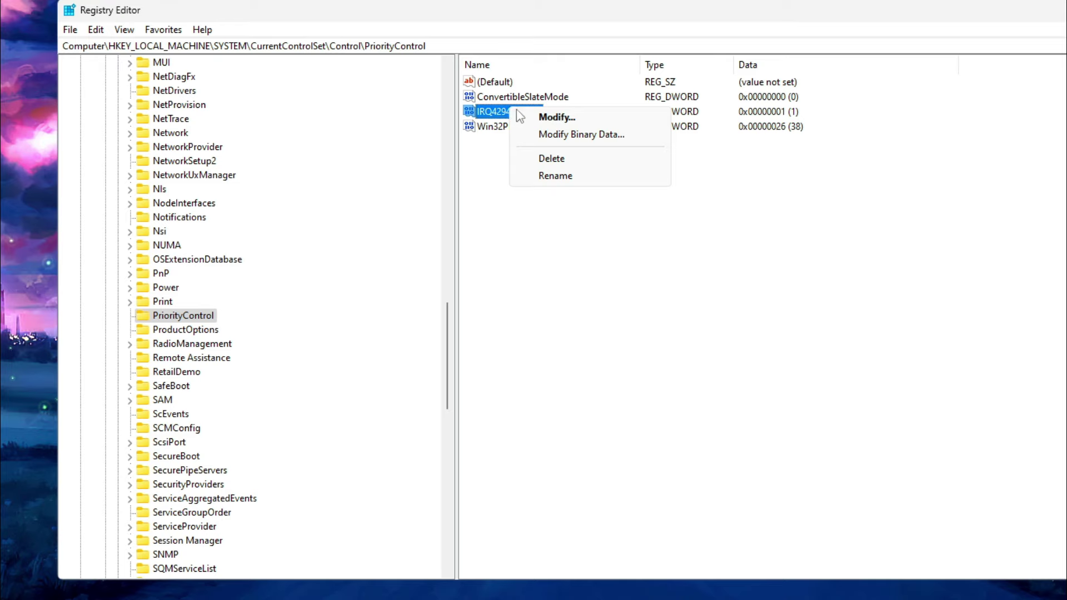
pyautogui.click(556, 117)
pyautogui.moveTo(284, 83); pyautogui.dragTo(604, 160)
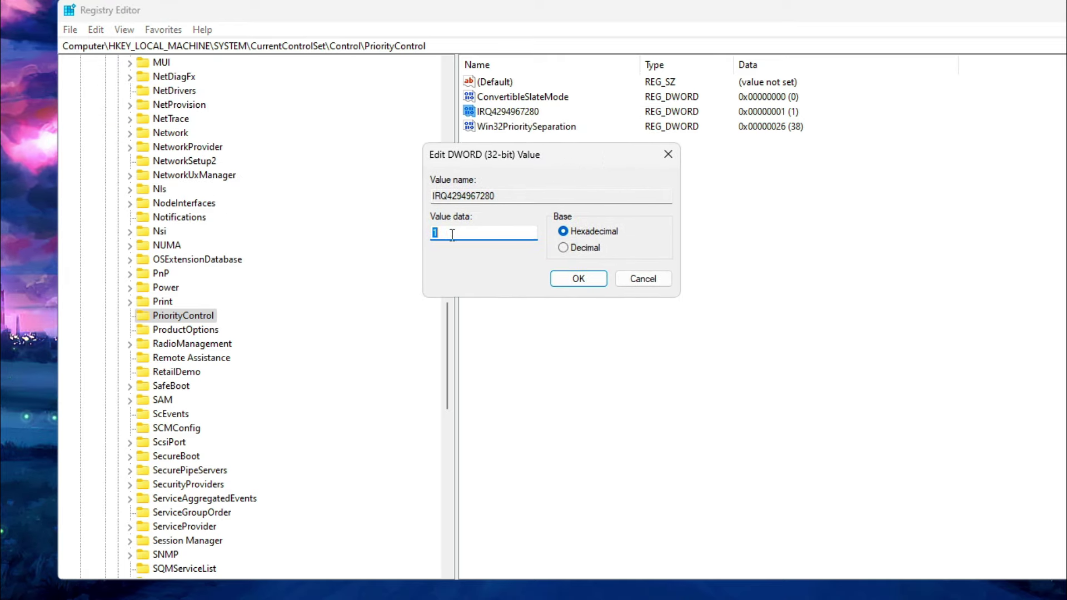
pyautogui.click(578, 278)
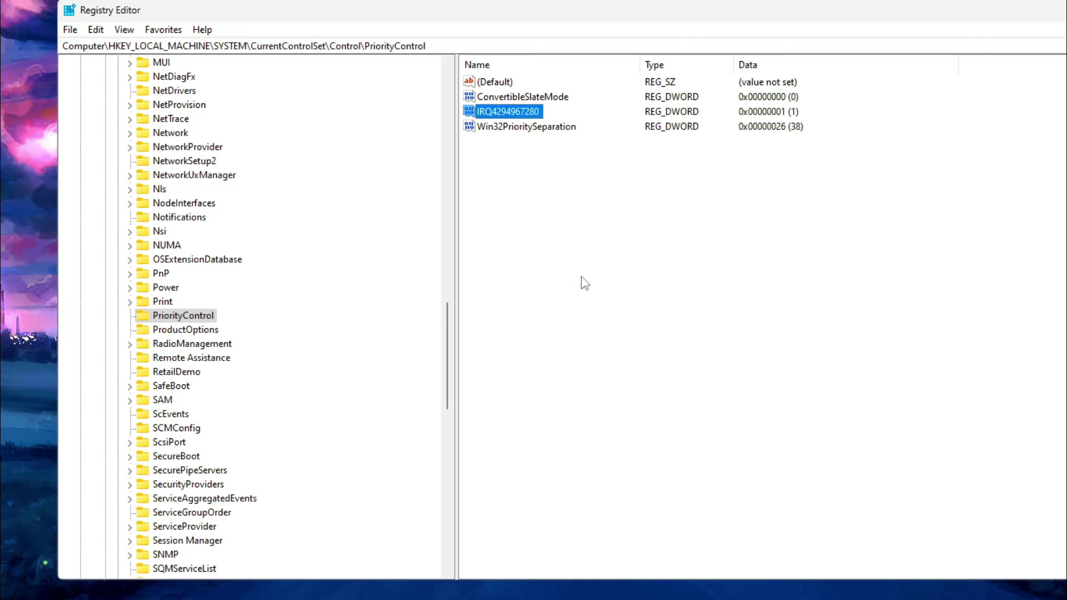